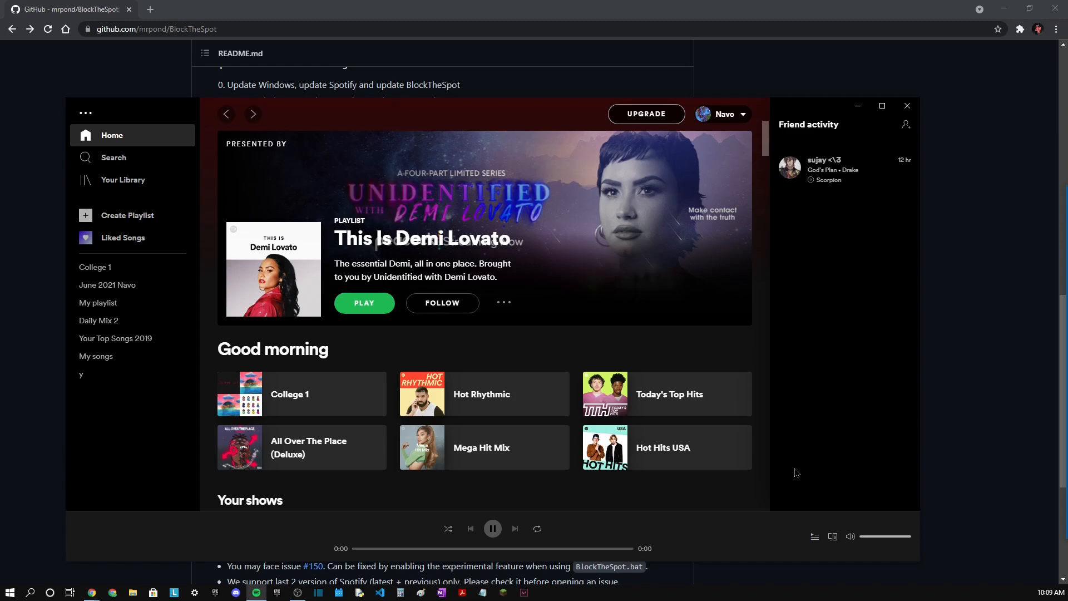
Bring the BlockTheSpot GitHub README in Chrome in front of Spotify
click(958, 399)
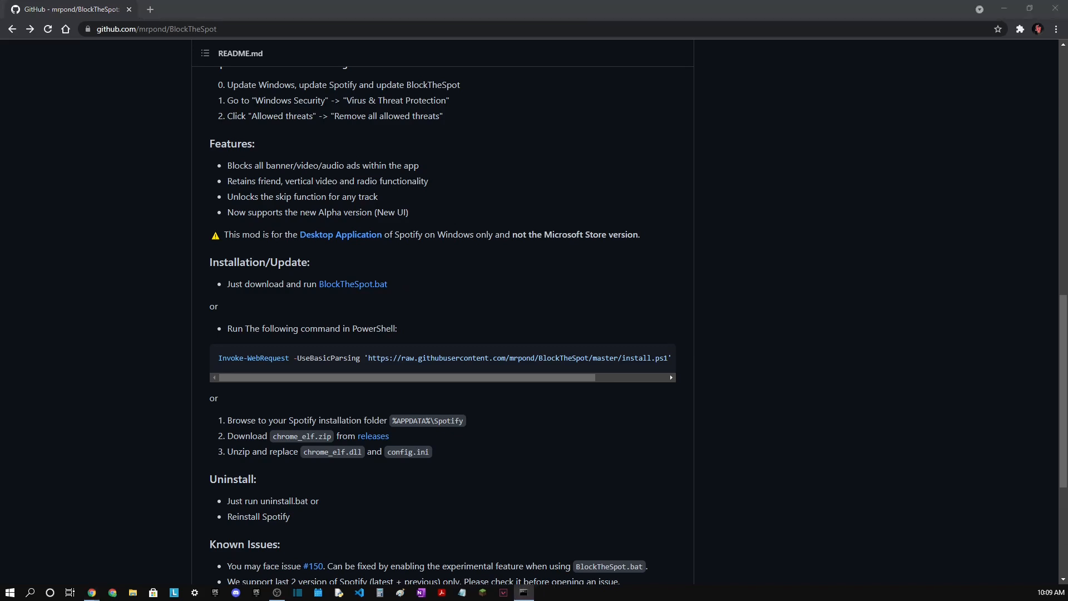
Centre the cmd window and accept the optional ad-placeholder and upgrade-button removal
drag(939, 125, 503, 153)
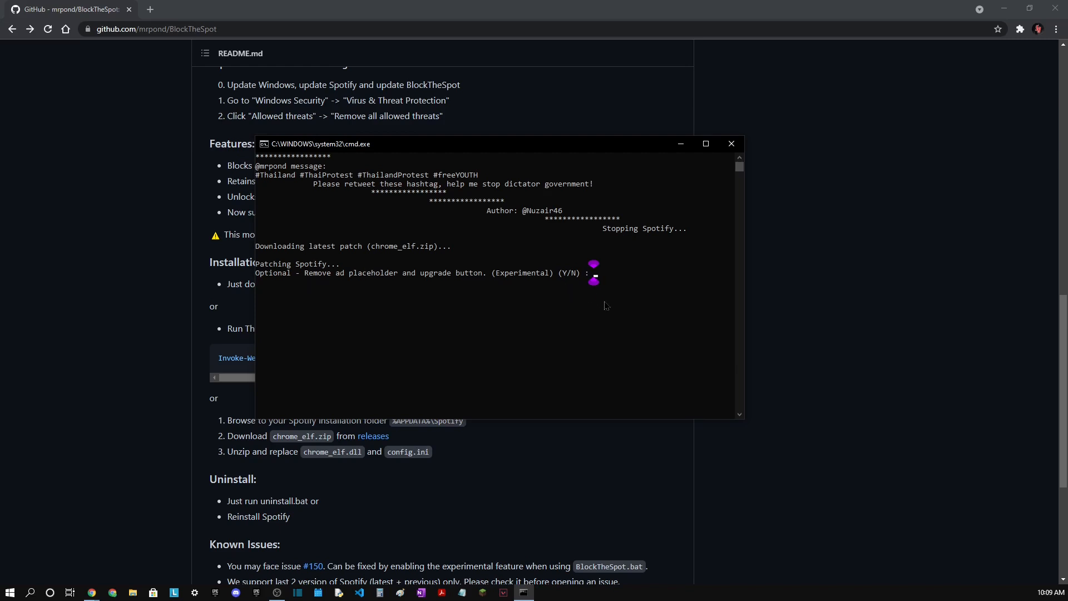
text(Y)
key(Return)
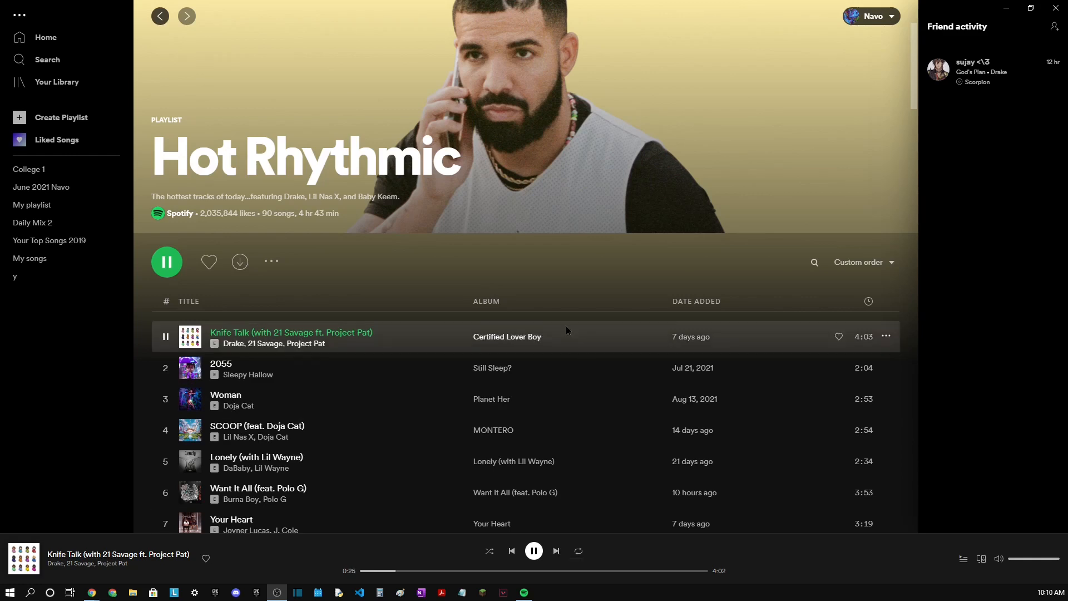
scroll(440, 236, down, 1)
scroll(440, 241, down, 1)
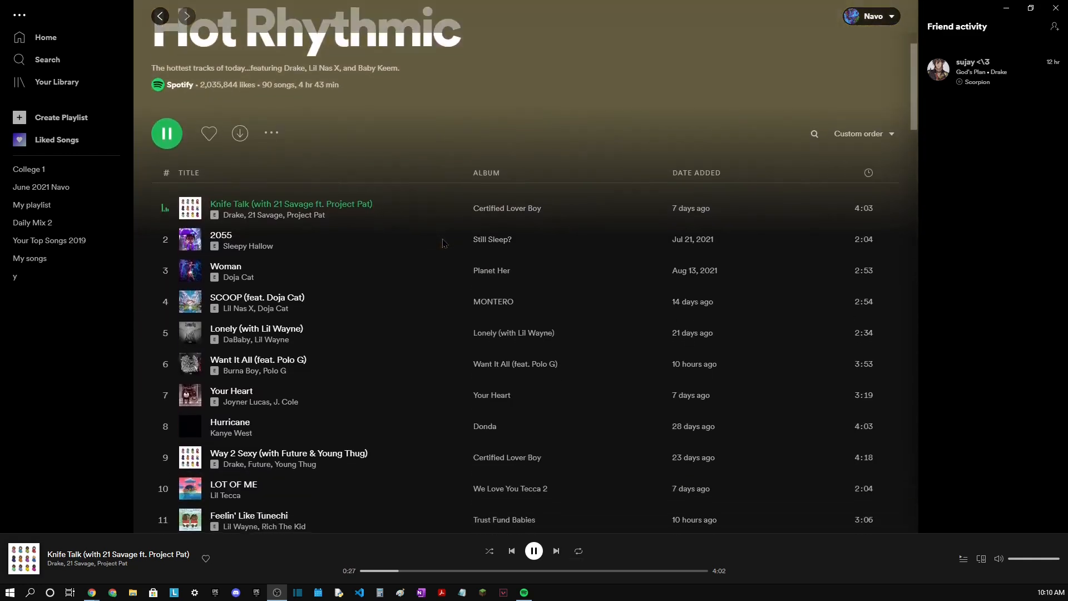
Skip through Hot Rhythmic tracks one after another until Lil Tjay's Headshot plays
click(556, 551)
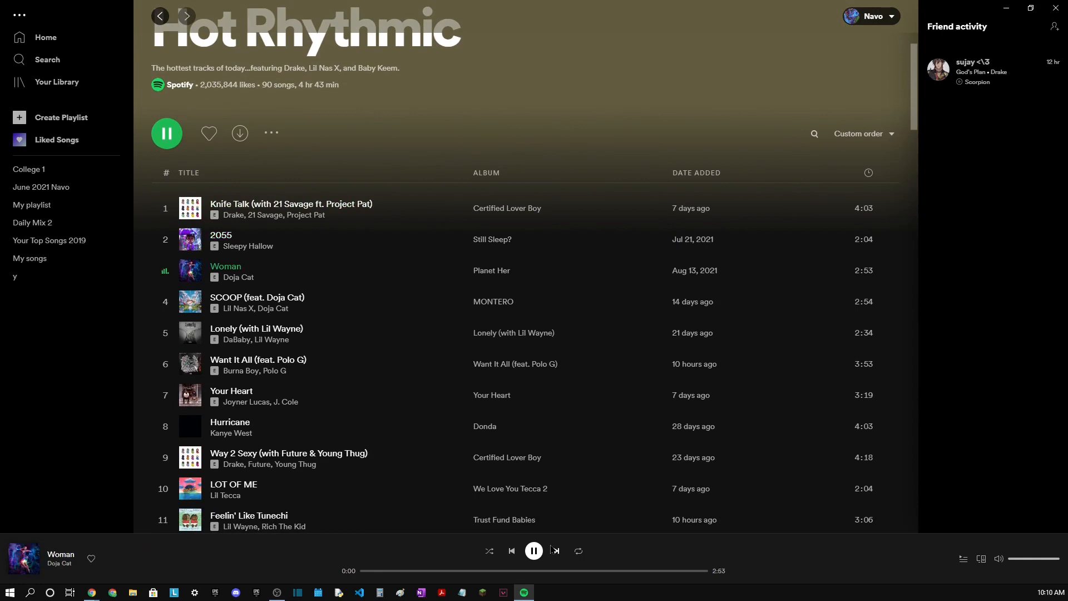
click(556, 551)
click(556, 550)
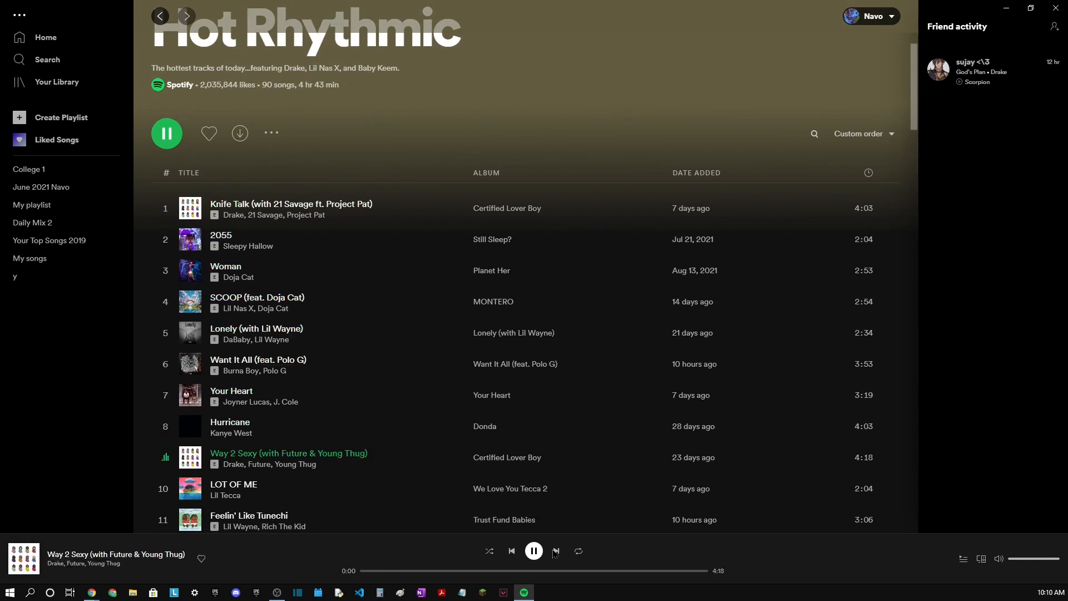
click(556, 551)
click(556, 550)
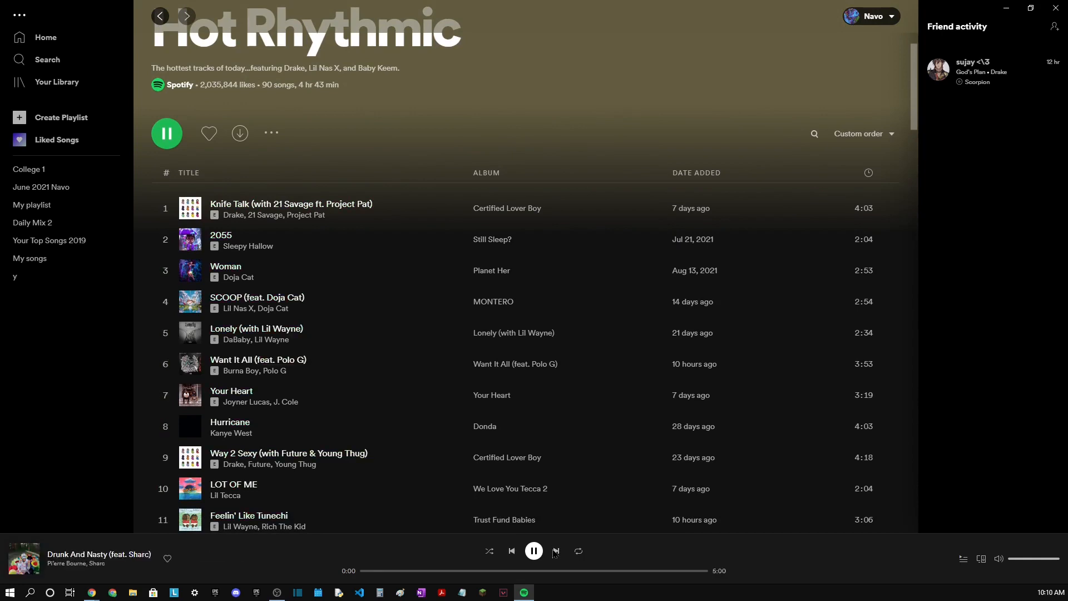
click(556, 550)
click(556, 551)
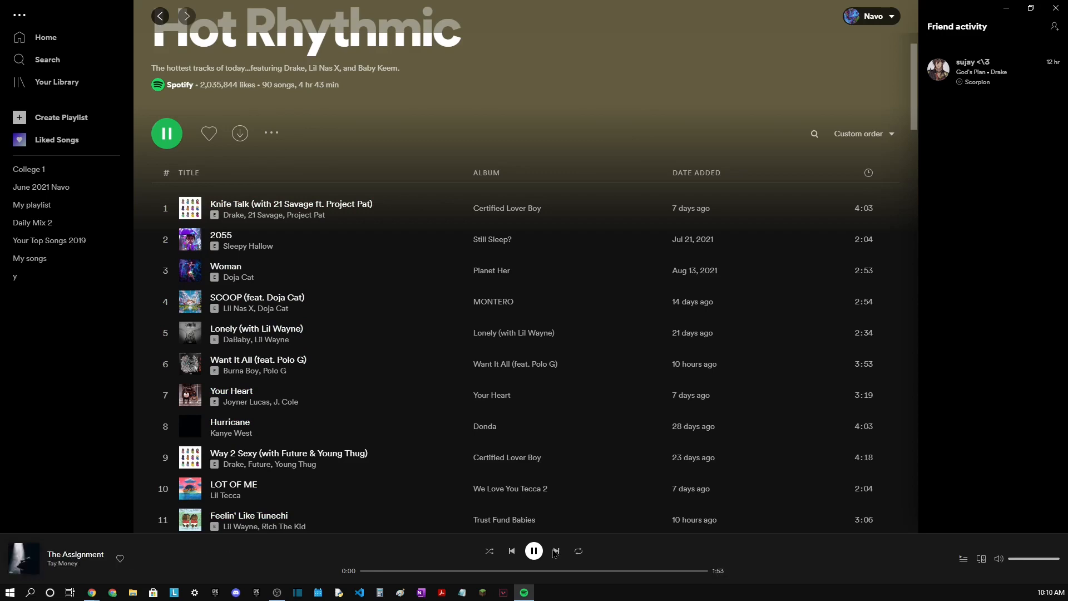
click(556, 551)
click(556, 550)
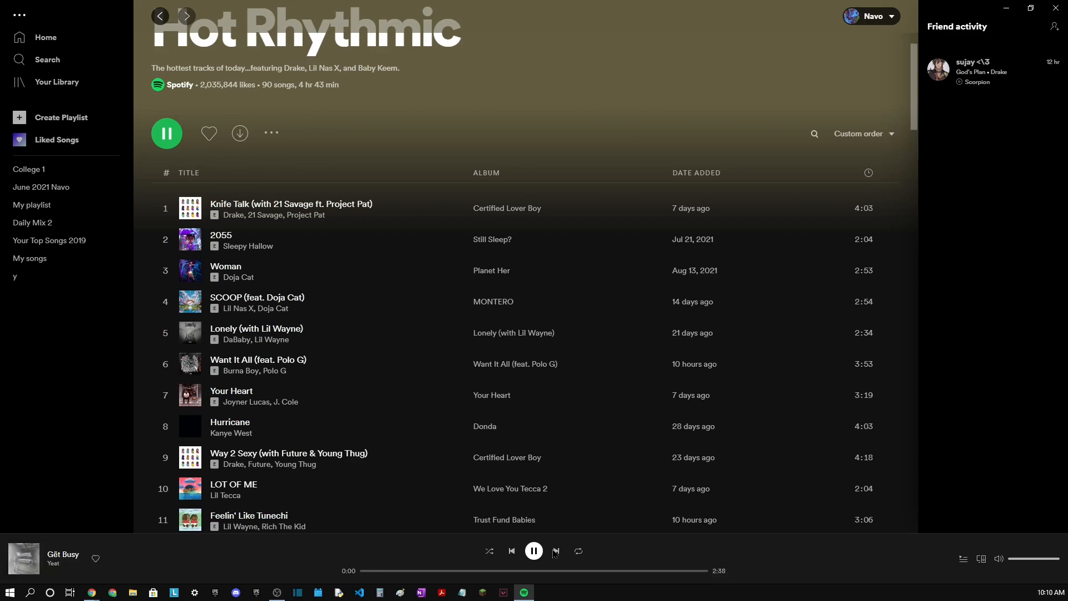
click(556, 551)
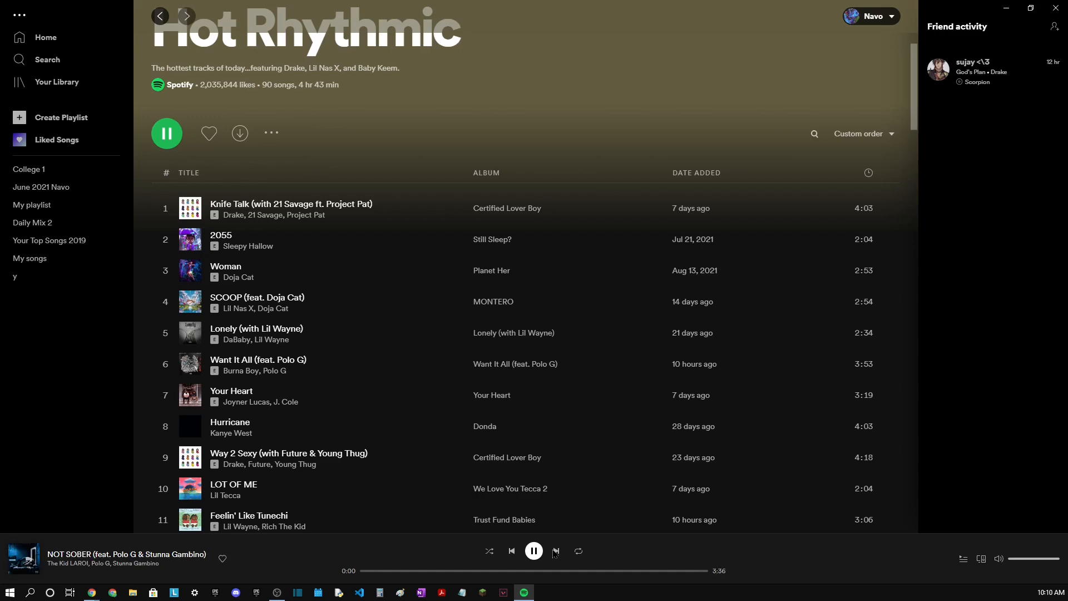
click(555, 551)
click(555, 551)
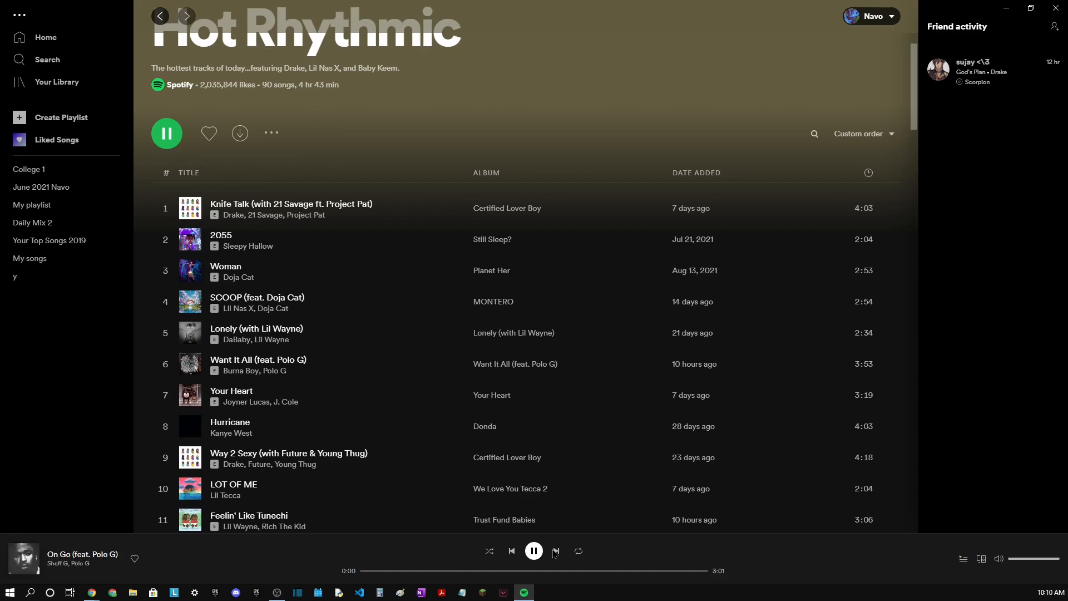
click(555, 551)
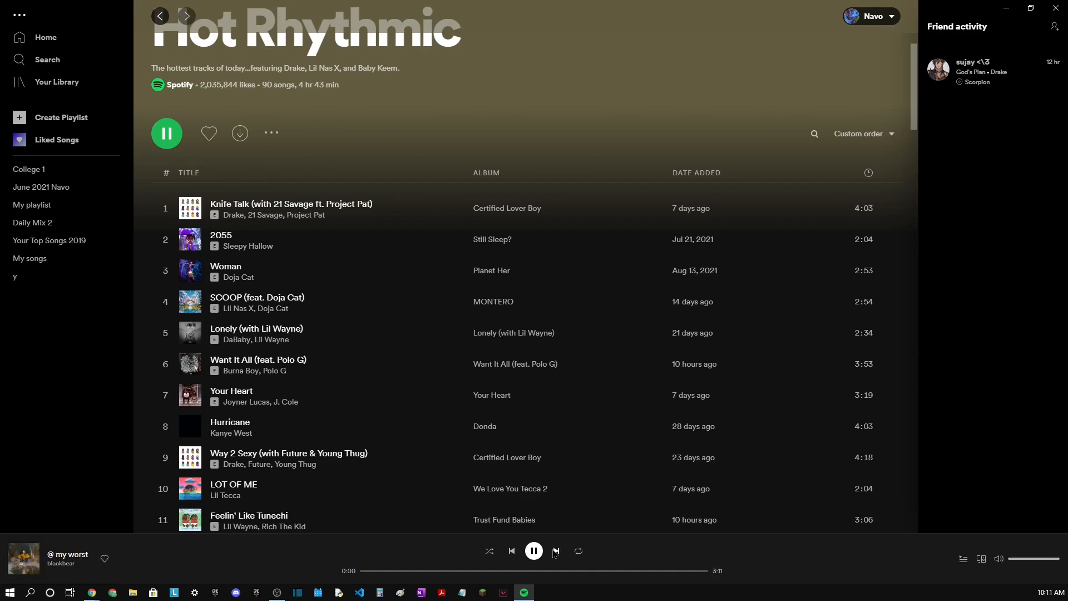
click(555, 551)
click(557, 551)
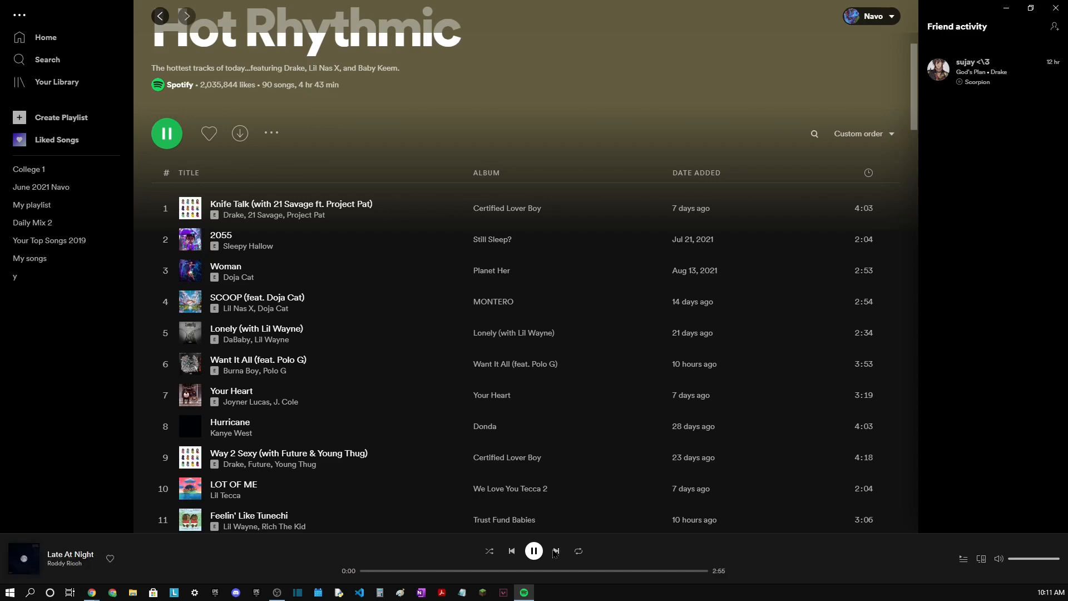
click(555, 551)
click(556, 551)
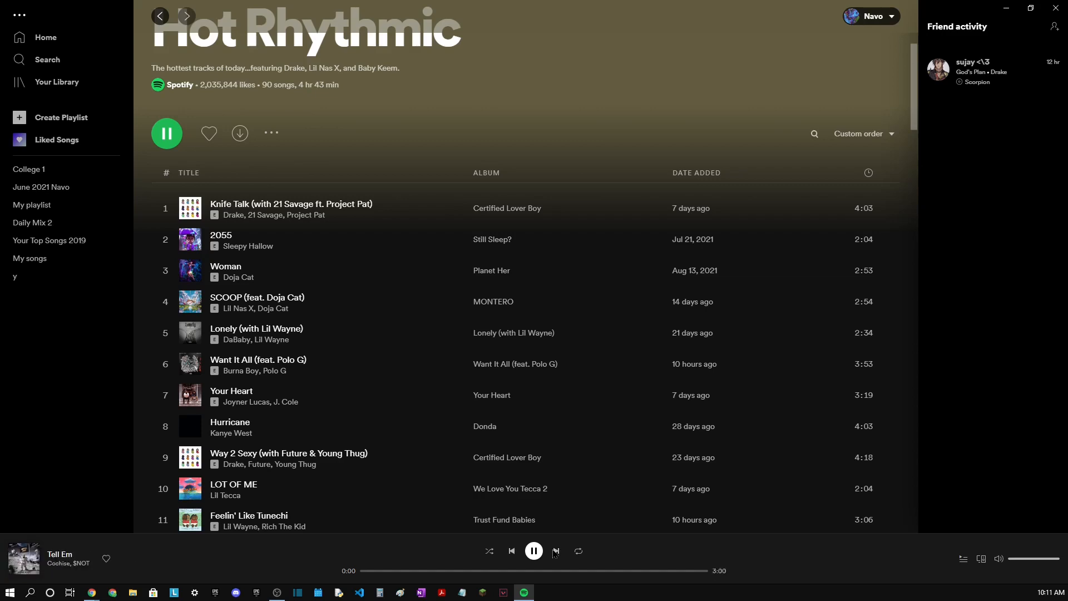
click(556, 551)
click(556, 551)
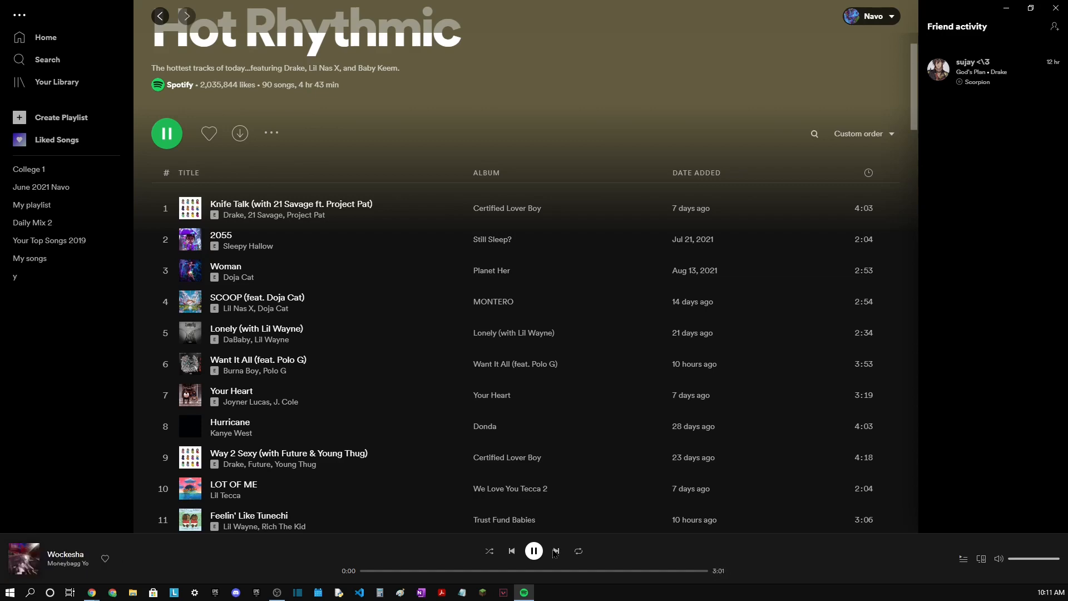
click(556, 550)
click(557, 551)
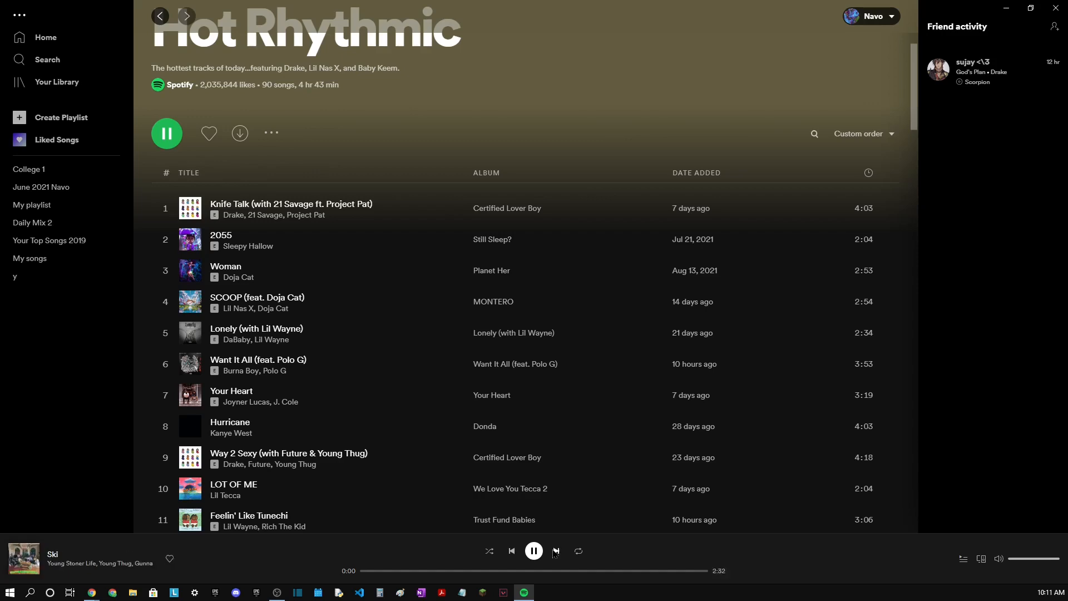
click(556, 551)
click(556, 550)
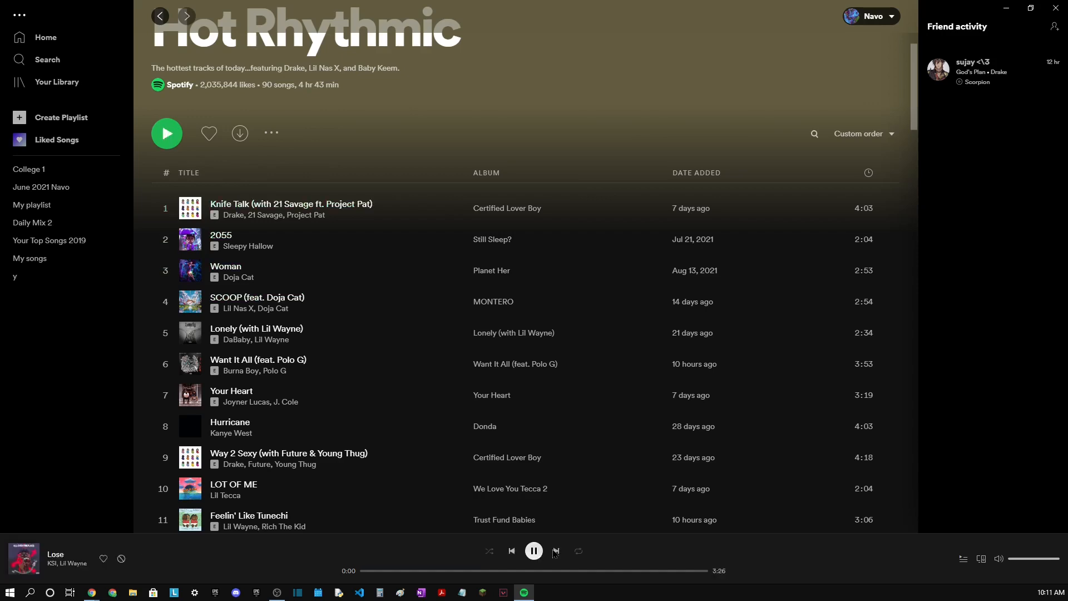
click(556, 551)
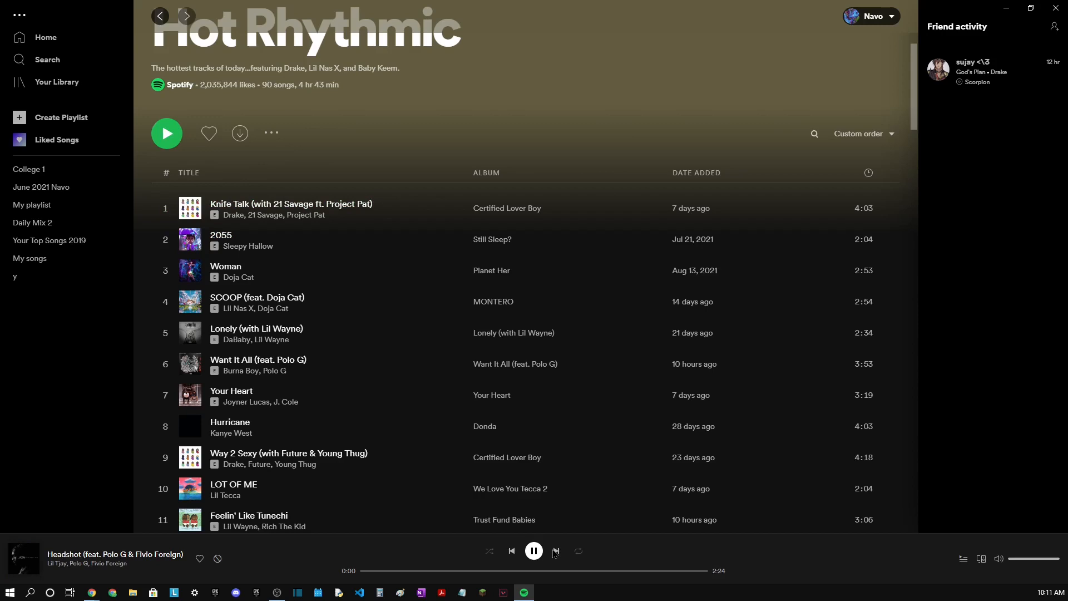
scroll(419, 423, down, 4)
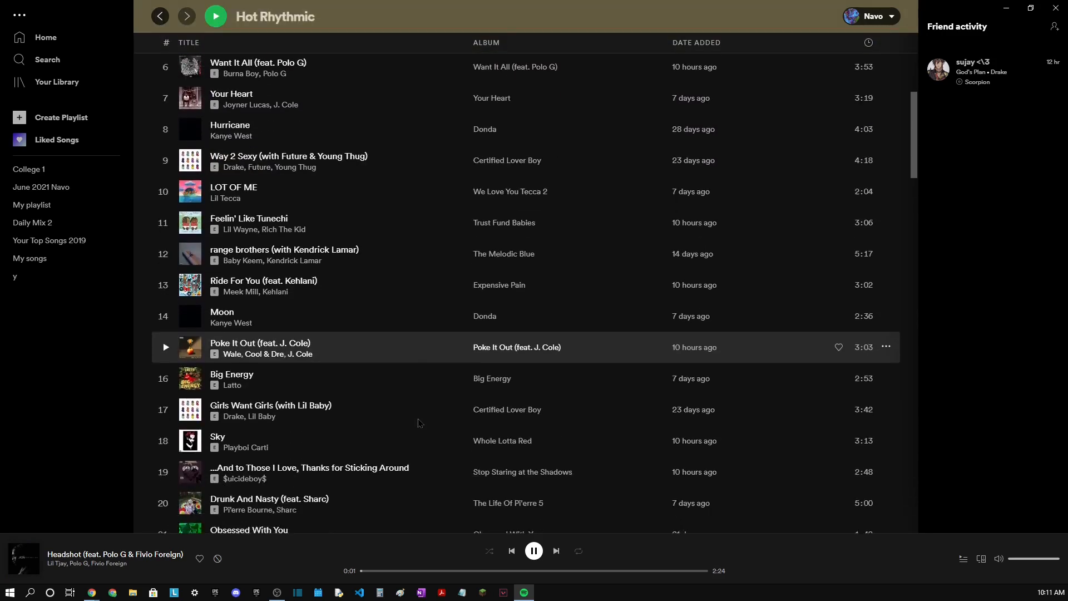
scroll(418, 422, down, 10)
scroll(419, 423, down, 5)
scroll(419, 423, up, 10)
scroll(420, 423, up, 10)
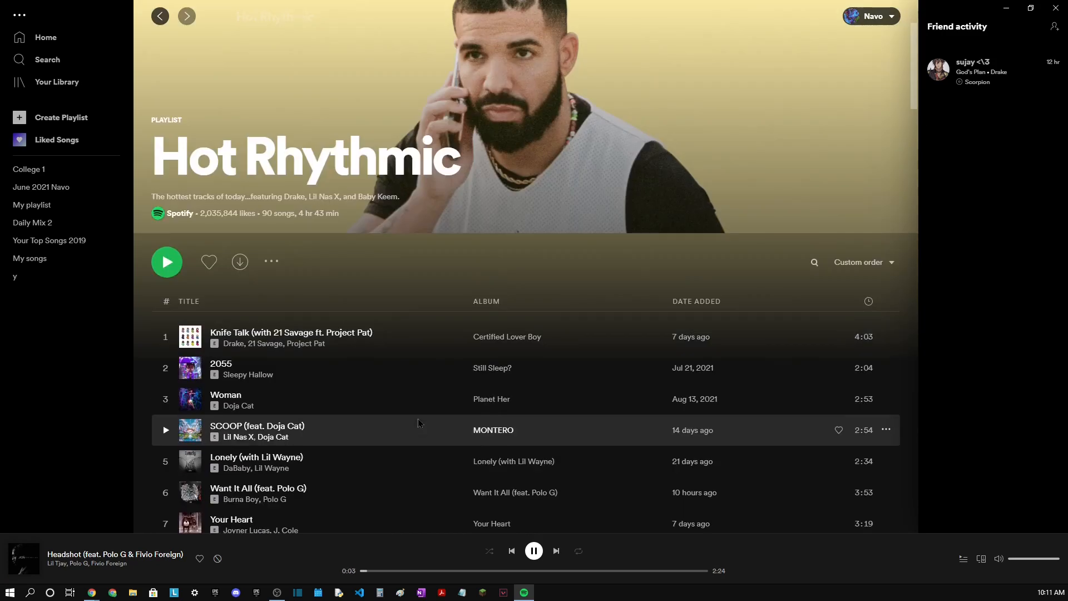
Pause Headshot from the bottom playback bar
click(536, 555)
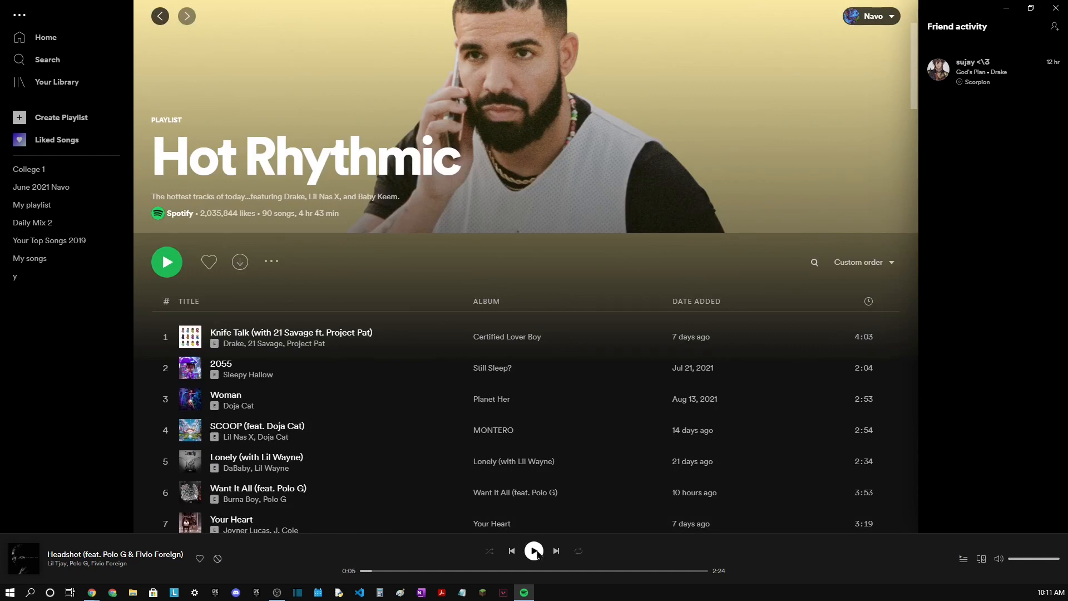